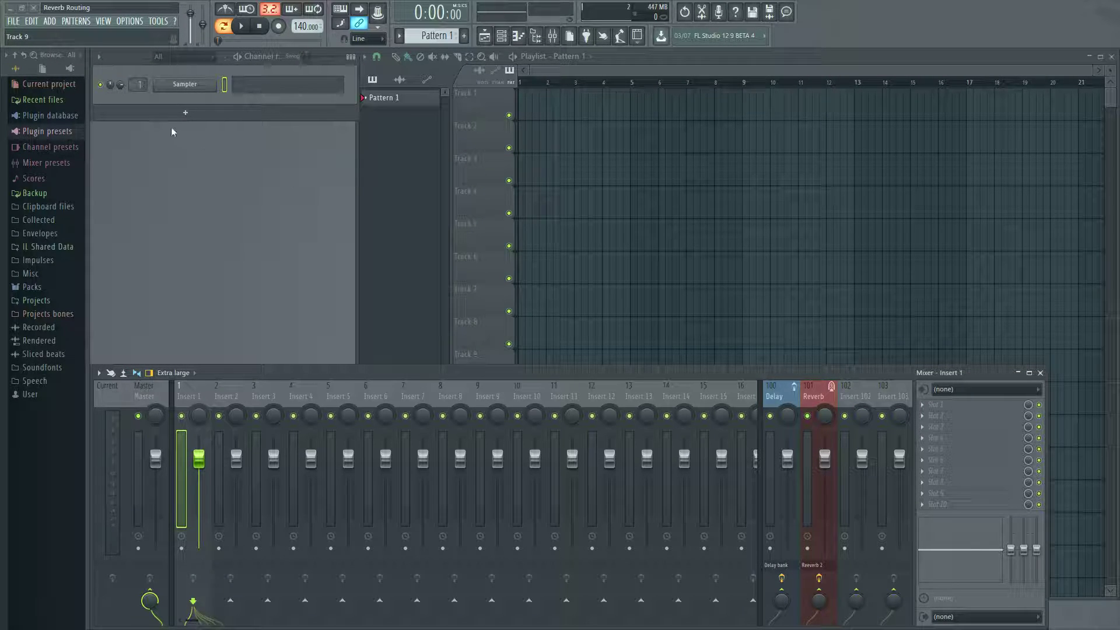
Add a Sytrus channel loaded with its Default sine preset and lower its volume to about 53%.
{"action": "left_click", "coordinate": [185, 112]}
{"action": "left_click", "coordinate": [443, 155]}
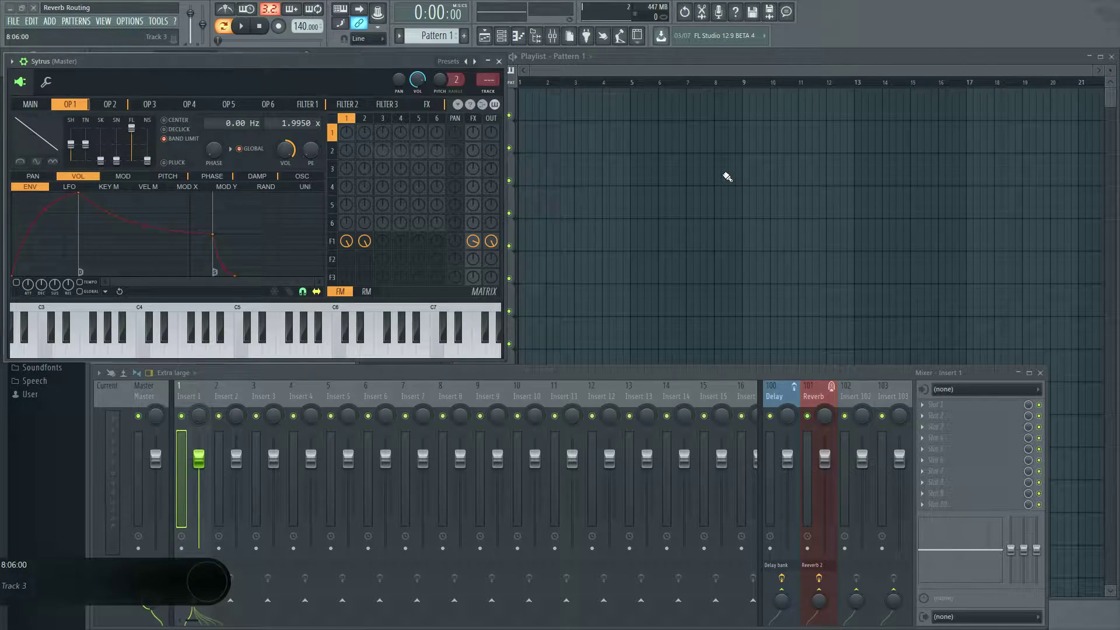
{"action": "left_click", "coordinate": [449, 62]}
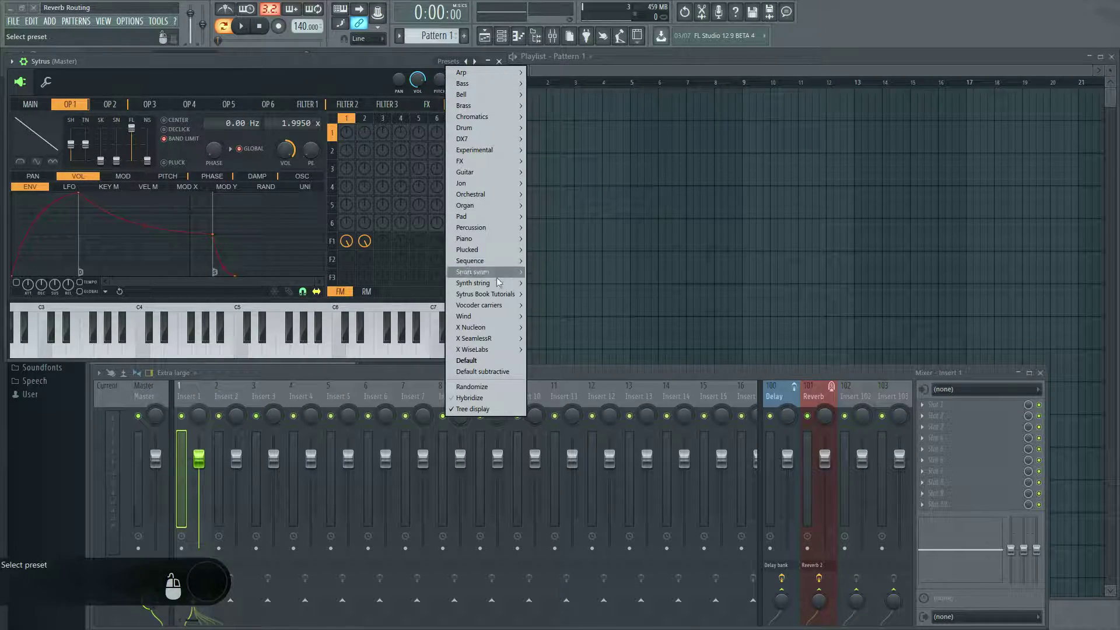
{"action": "left_click", "coordinate": [485, 360]}
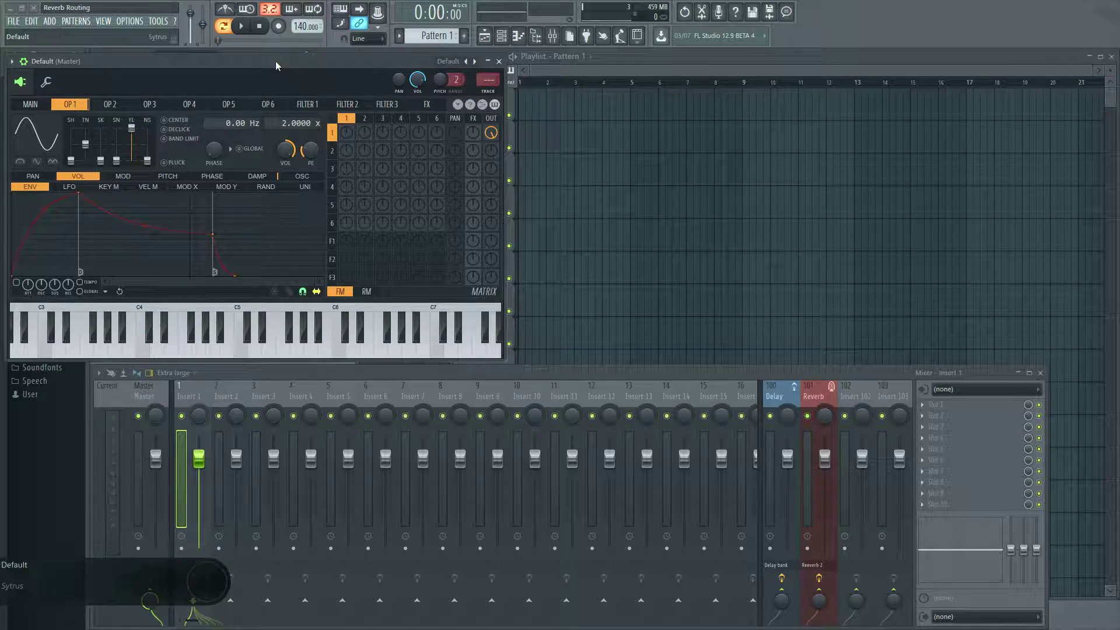
{"action": "left_click_drag", "start_coordinate": [276, 61], "coordinate": [526, 103]}
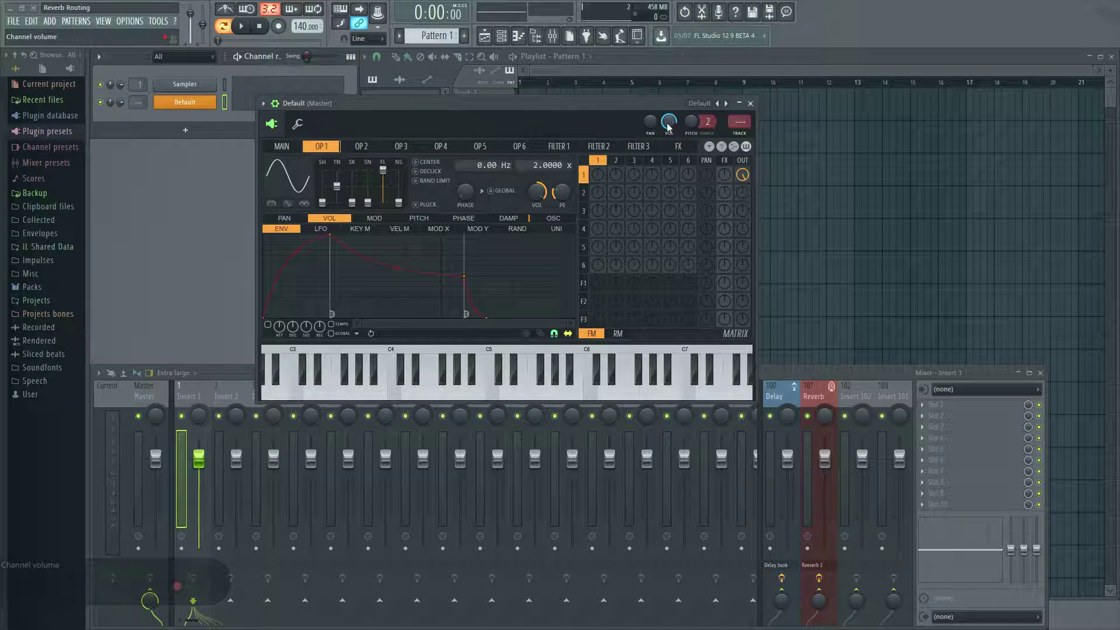
{"action": "left_click_drag", "start_coordinate": [669, 125], "coordinate": [669, 140]}
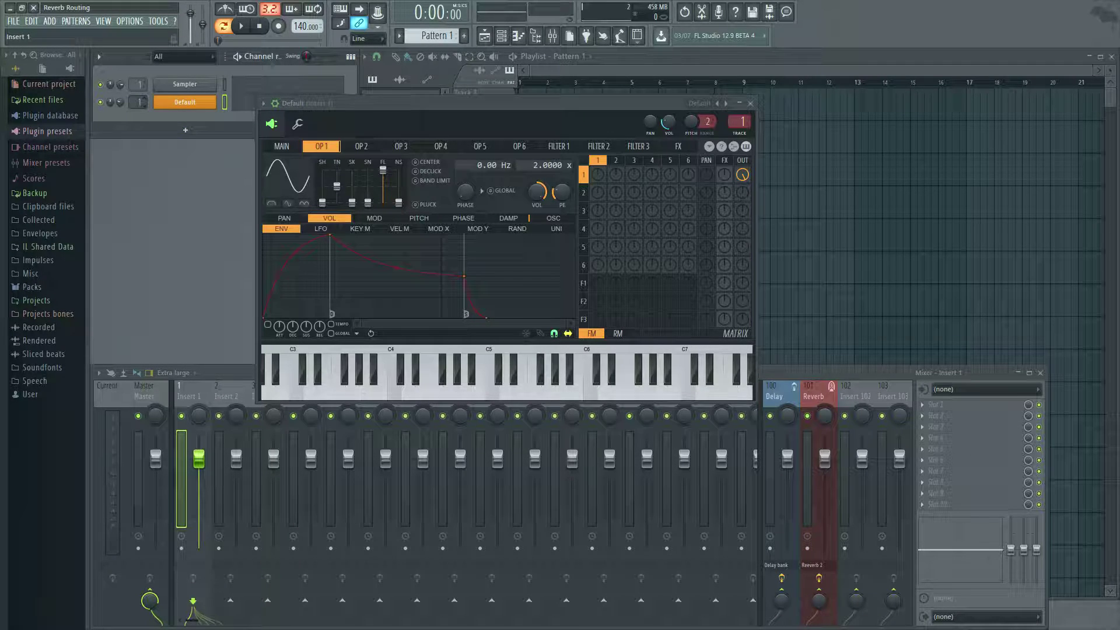
Route the Sytrus channel to mixer Insert 2 and load Fruity Reeverb 2 into its first slot.
{"action": "scroll", "coordinate": [137, 103], "scroll_direction": "up", "scroll_amount": 2}
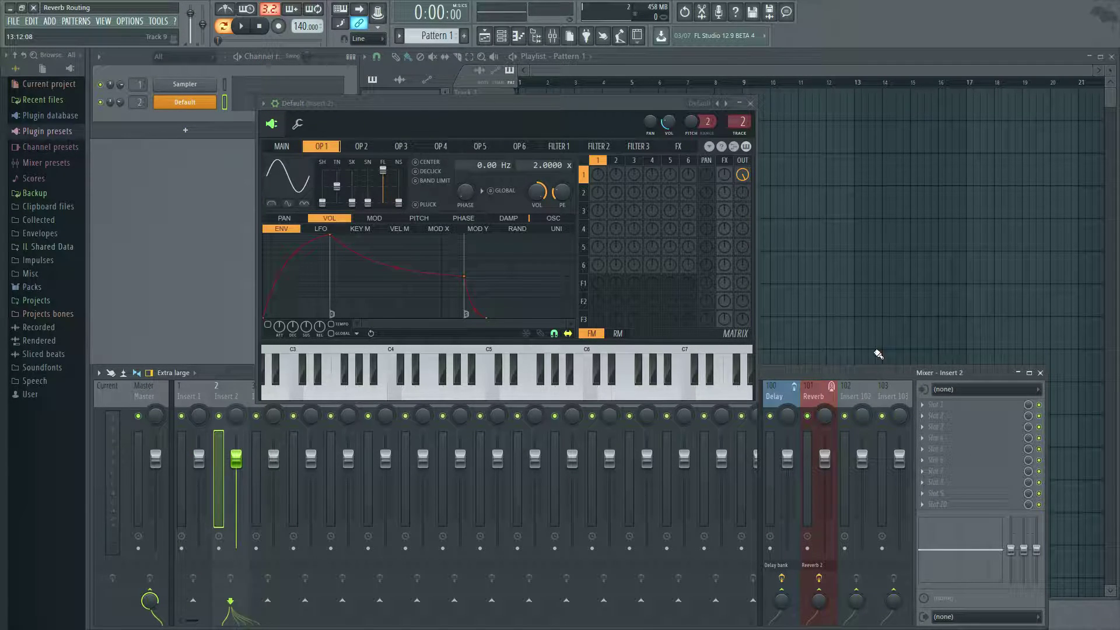
{"action": "left_click", "coordinate": [935, 412]}
{"action": "left_click", "coordinate": [683, 610]}
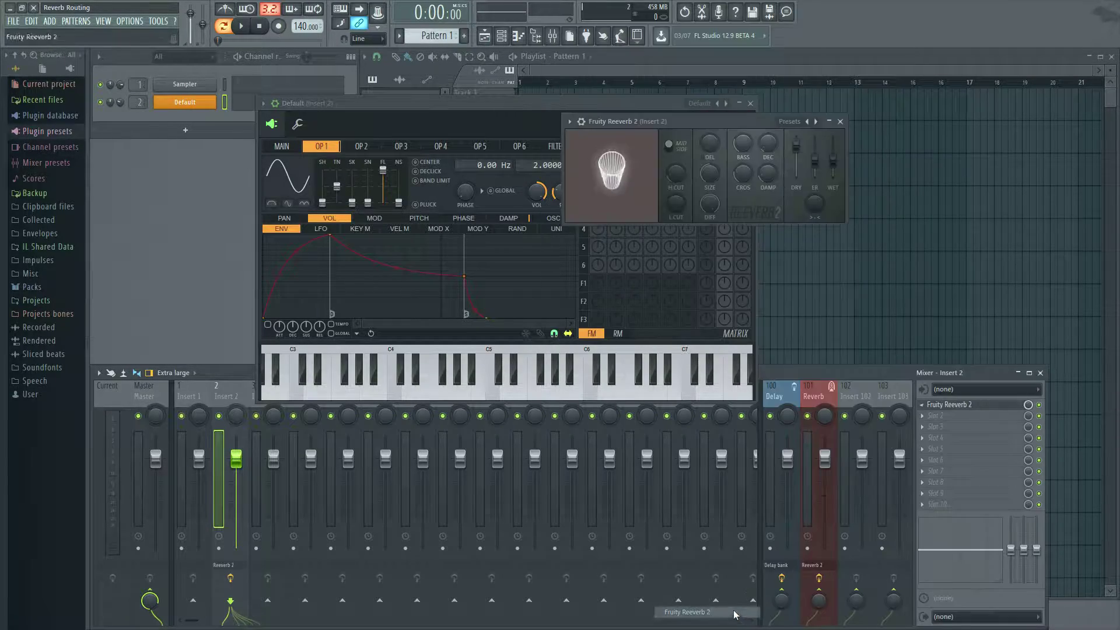
{"action": "left_click_drag", "start_coordinate": [635, 124], "coordinate": [840, 189]}
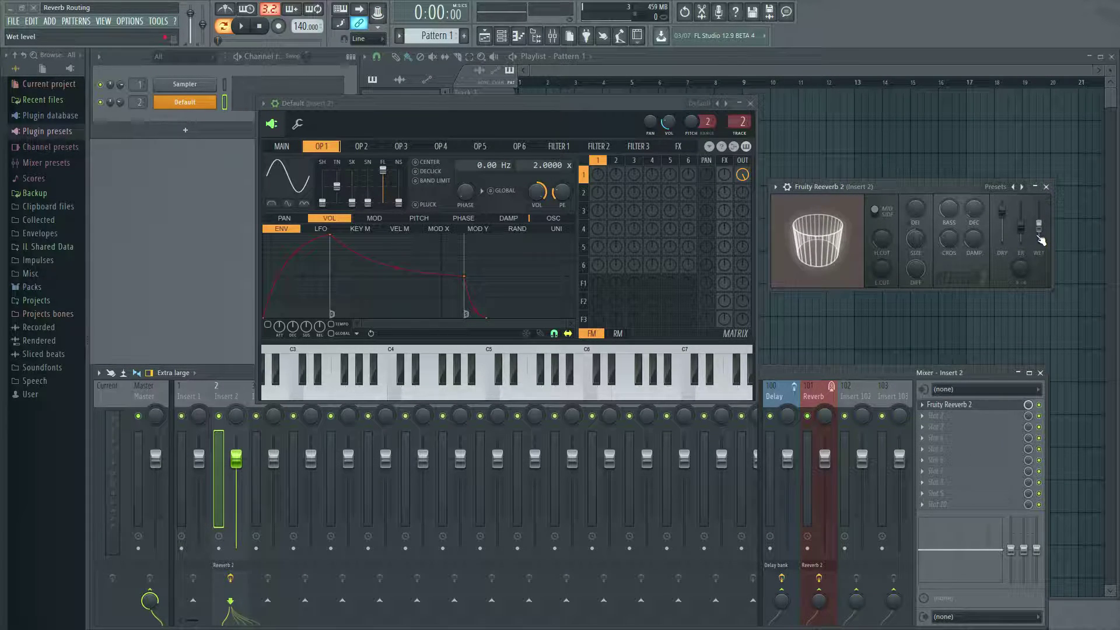
Raise the reverb's wet level to 125% and play D4 to hear it.
{"action": "left_click_drag", "start_coordinate": [1041, 240], "coordinate": [1042, 209]}
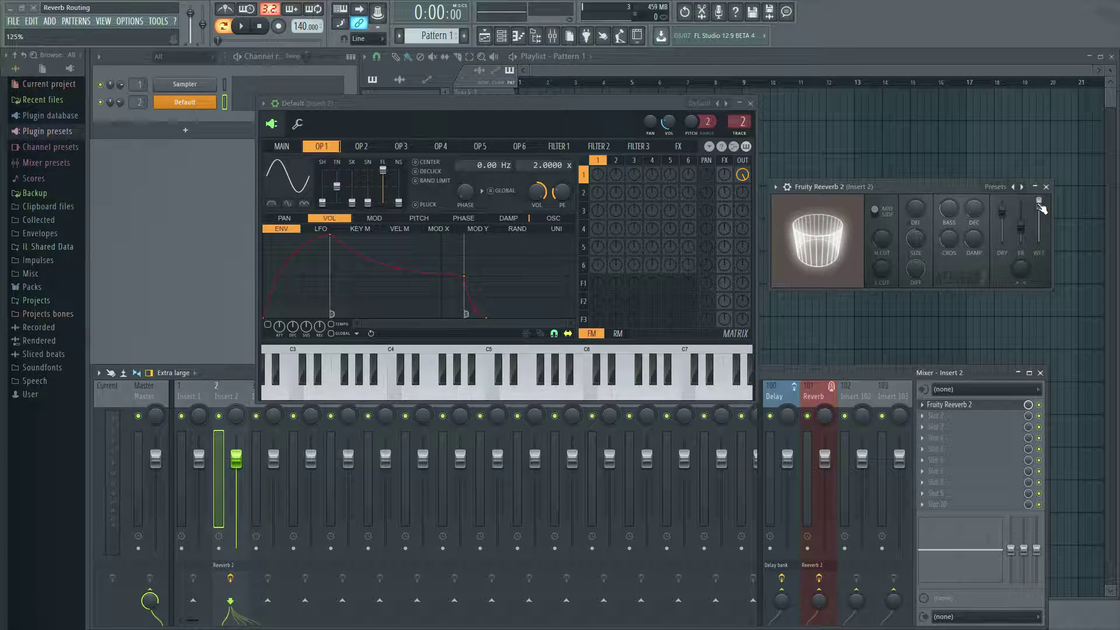
{"action": "key", "text": "x"}
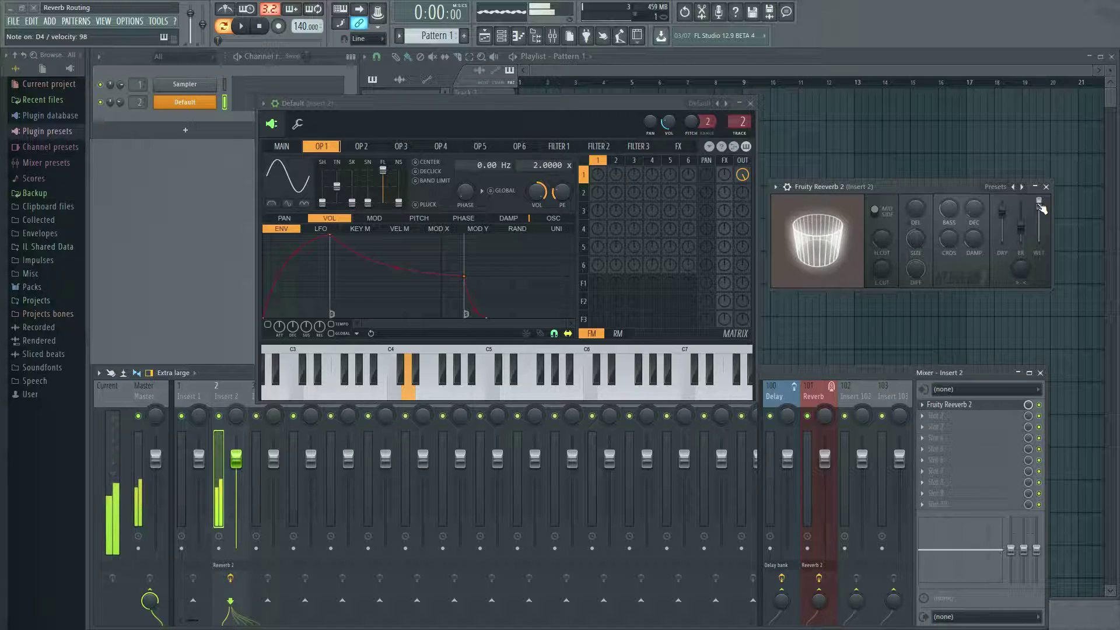
{"action": "key", "text": "x"}
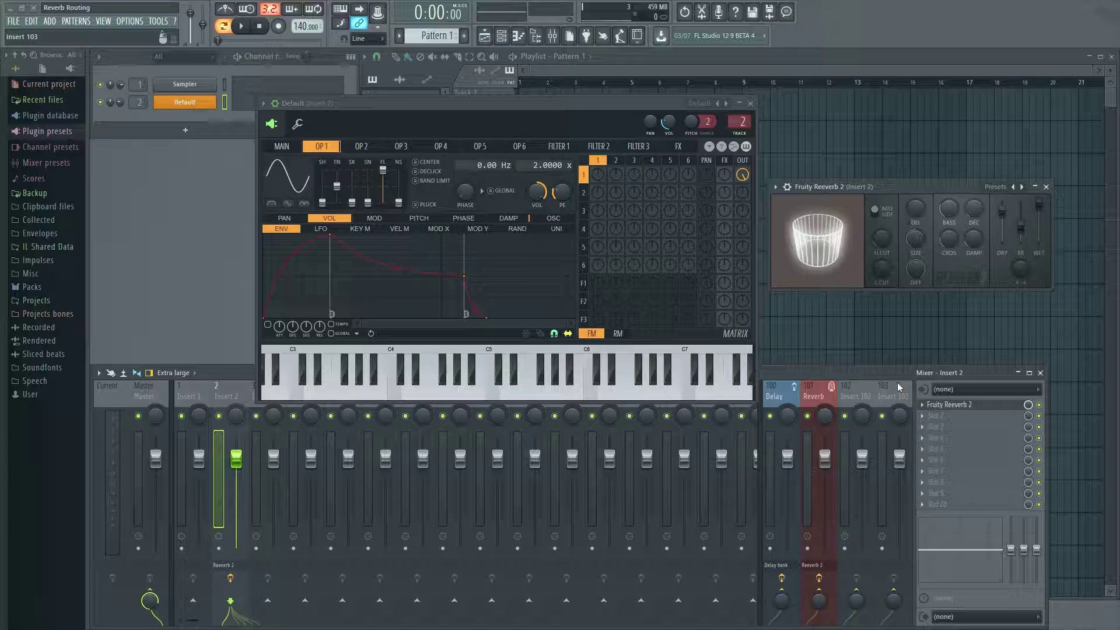
Replace Insert 2's Fruity Reeverb 2 with (none), leaving its effect slots empty.
{"action": "left_click", "coordinate": [927, 405]}
{"action": "mouse_move", "coordinate": [956, 362]}
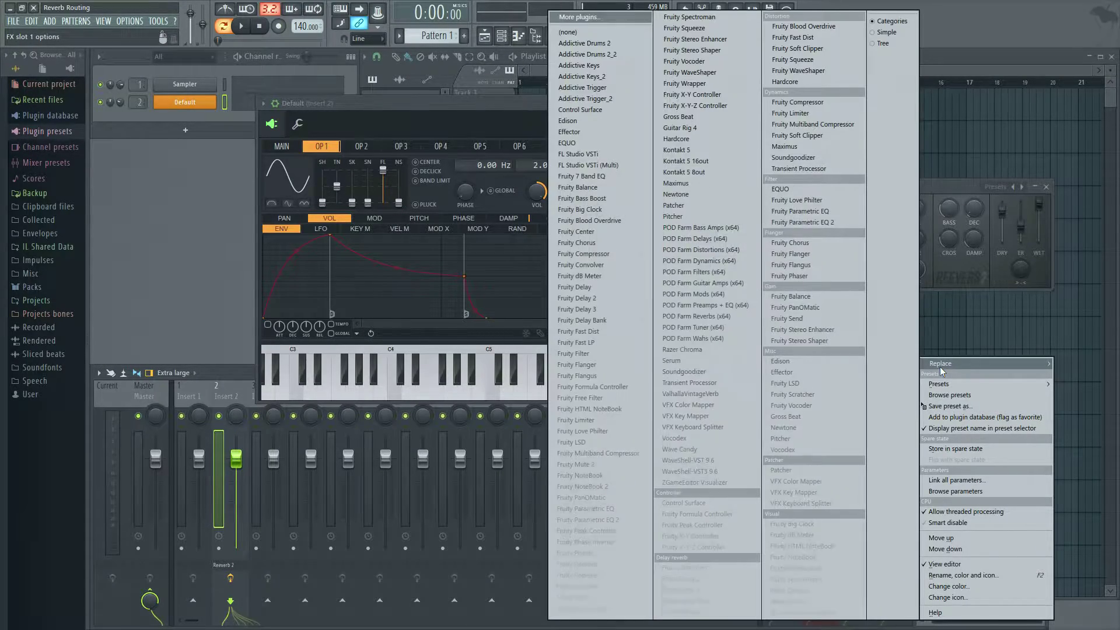
{"action": "left_click", "coordinate": [607, 32]}
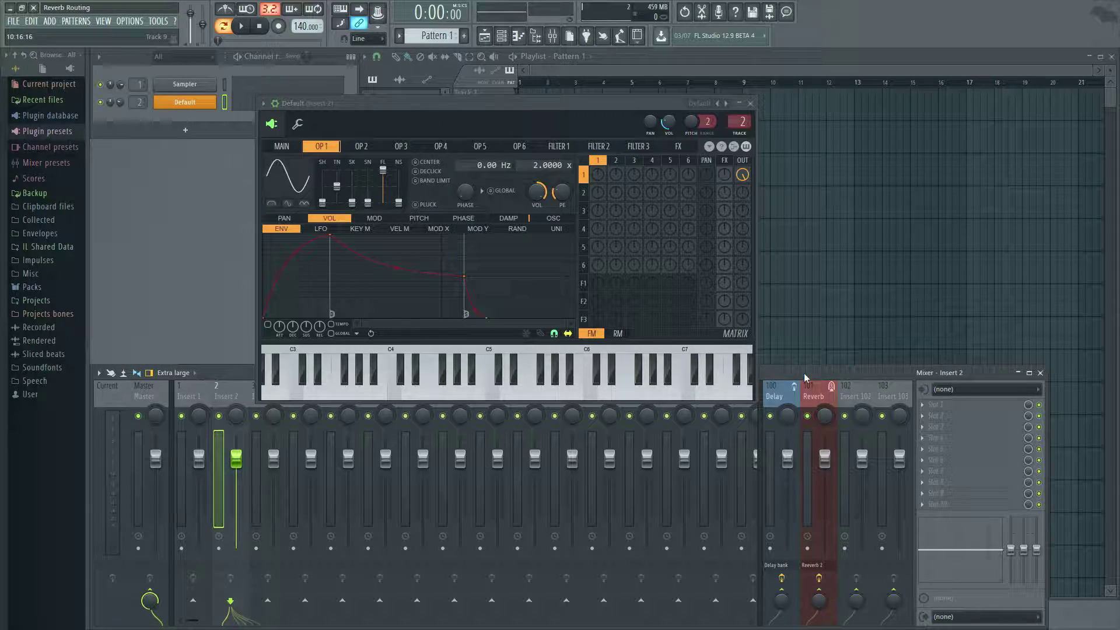
Compare the Delay and Reverb send tracks, ending on Reverb (Insert 101) with its Fruity Reeverb 2.
{"action": "left_click", "coordinate": [821, 387]}
{"action": "left_click", "coordinate": [775, 390]}
{"action": "left_click", "coordinate": [816, 397]}
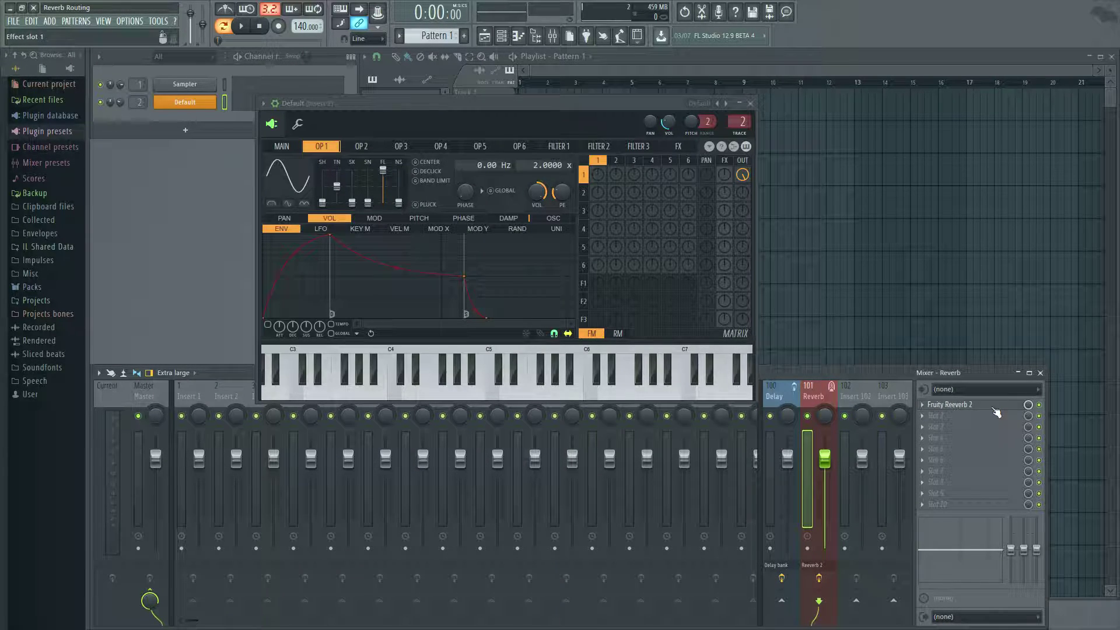
{"action": "key", "text": "Left"}
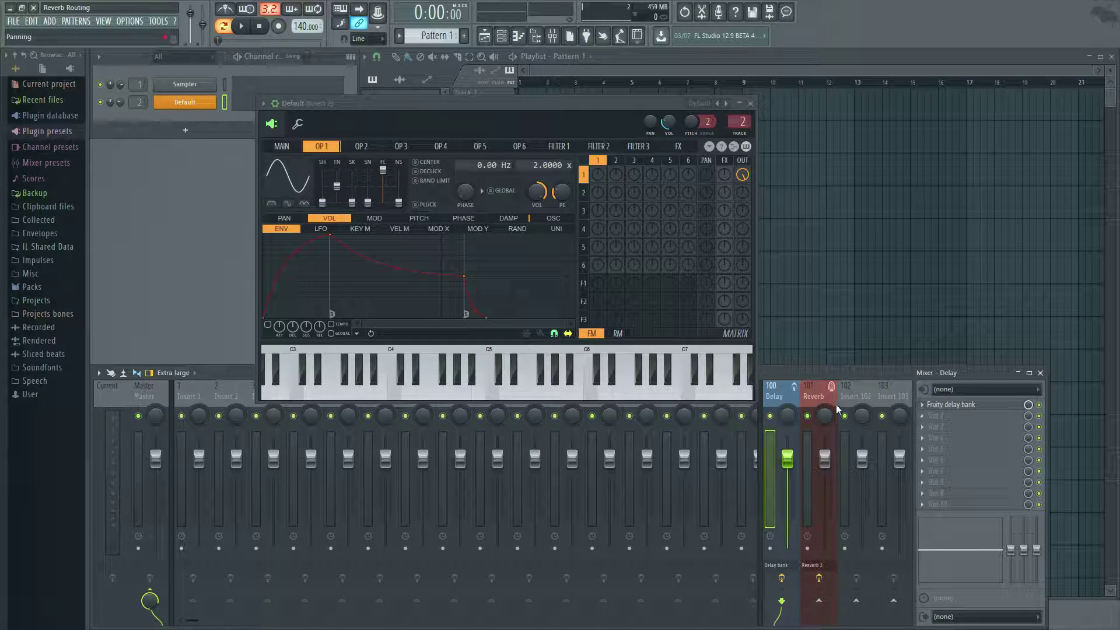
{"action": "left_click", "coordinate": [806, 393]}
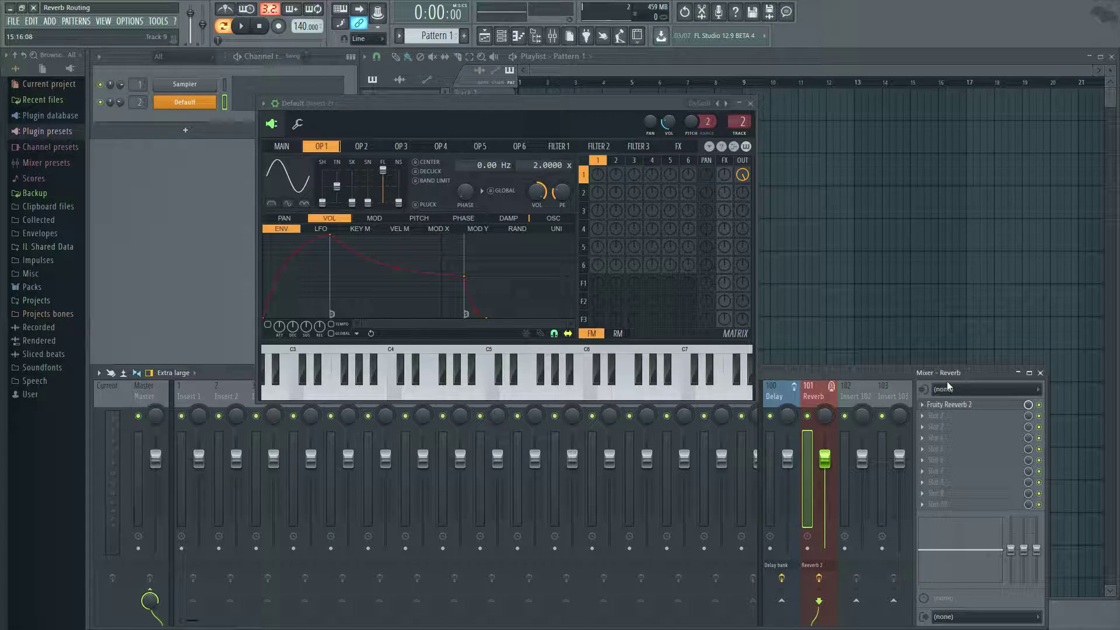
Show the Reverb track's Fruity Reeverb 2 window at top right, test an E5 note, reselect Insert 2.
{"action": "left_click", "coordinate": [947, 405]}
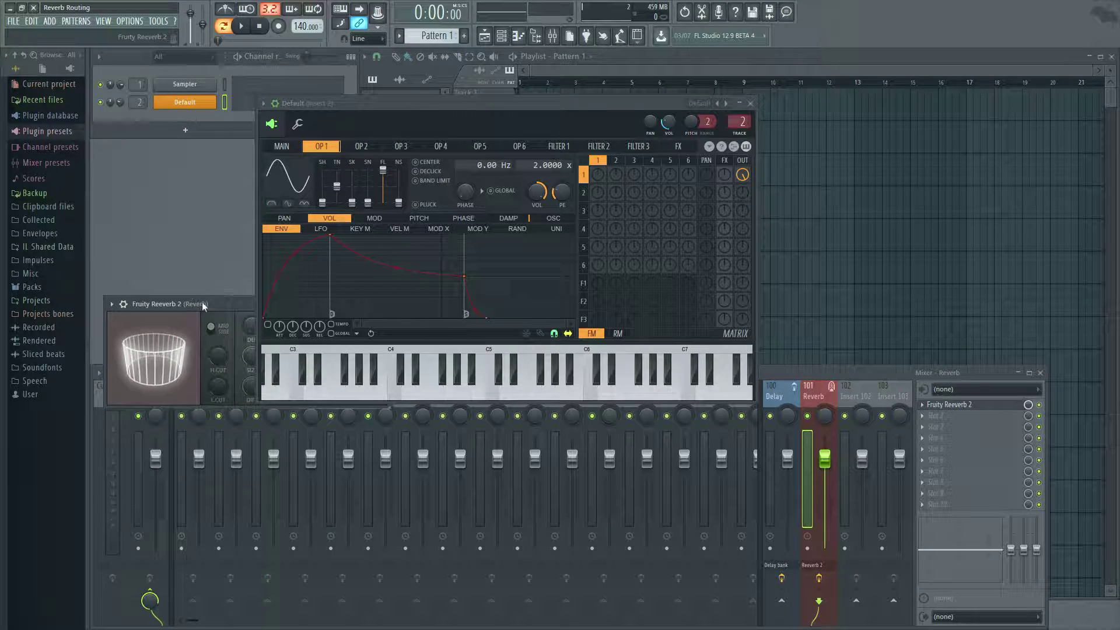
{"action": "left_click_drag", "start_coordinate": [206, 298], "coordinate": [916, 89]}
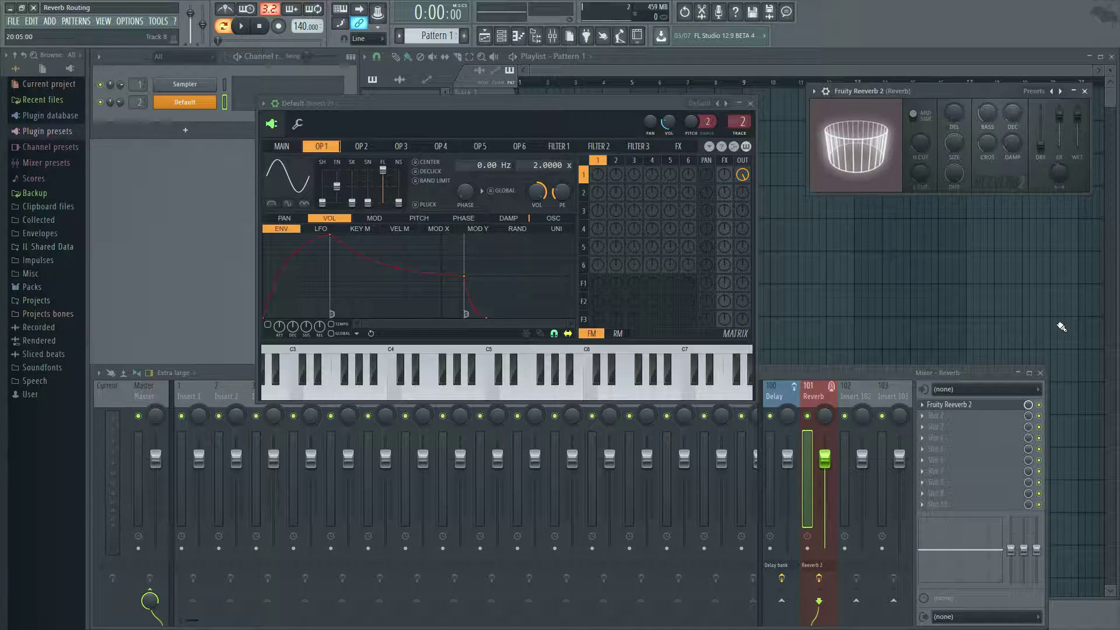
{"action": "key", "text": "c"}
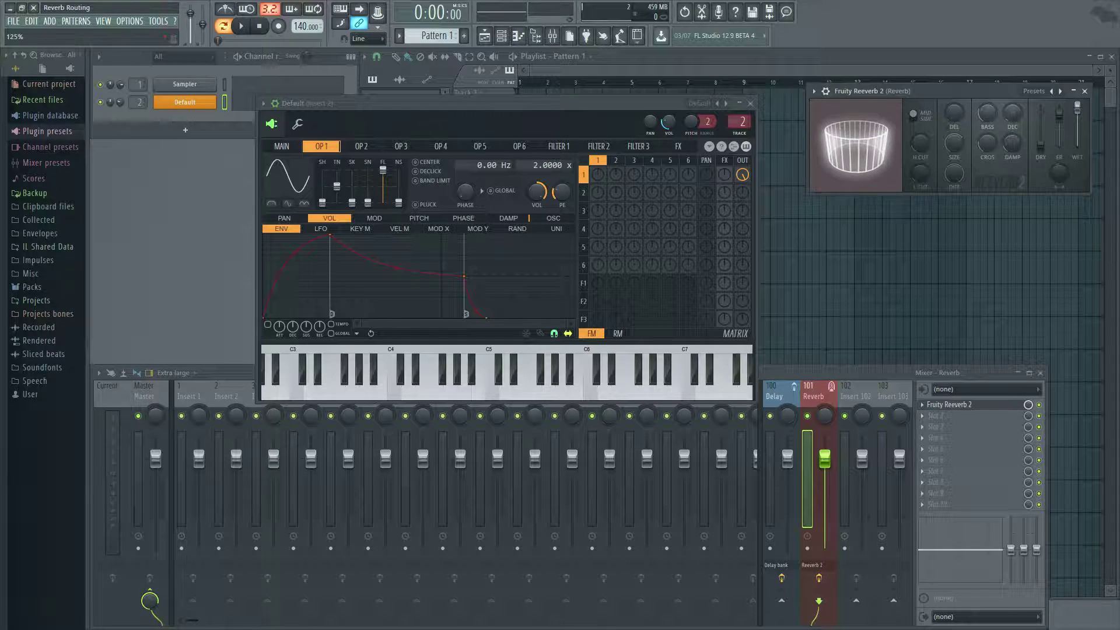
{"action": "left_click_drag", "start_coordinate": [604, 103], "coordinate": [611, 60]}
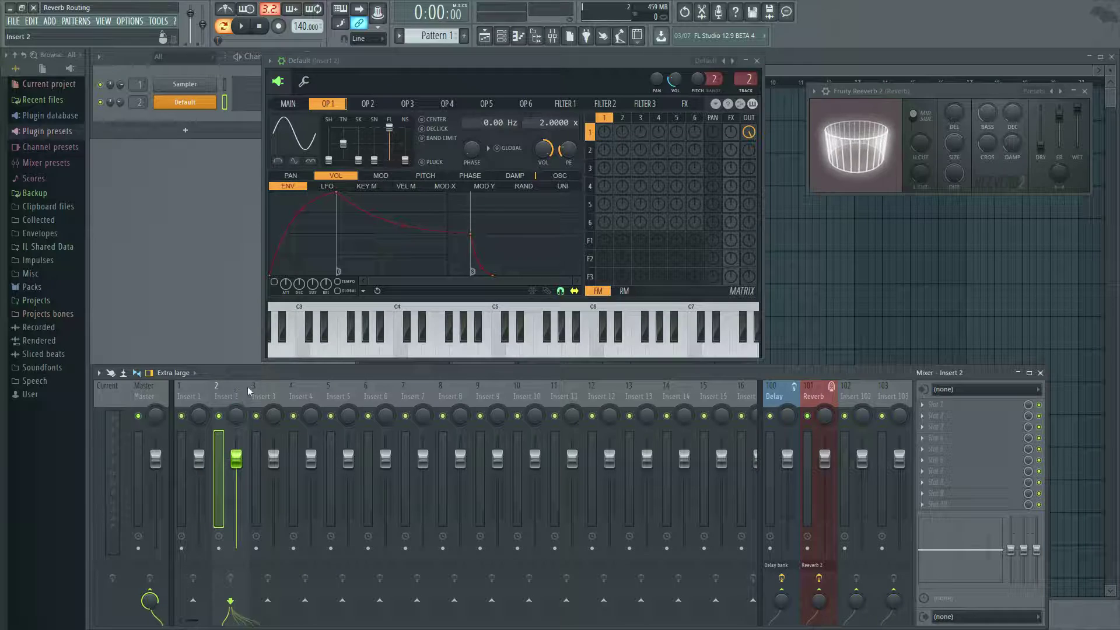
Rename the Sytrus-fed mixer Insert 2 to 'Sine'.
{"action": "right_click", "coordinate": [225, 390]}
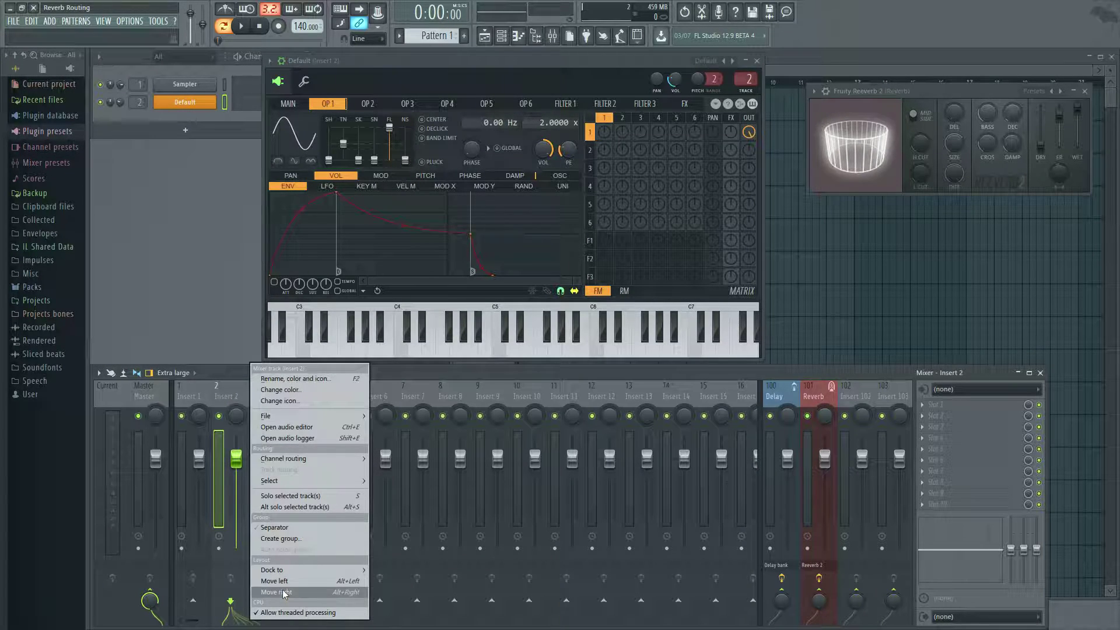
{"action": "left_click", "coordinate": [301, 392]}
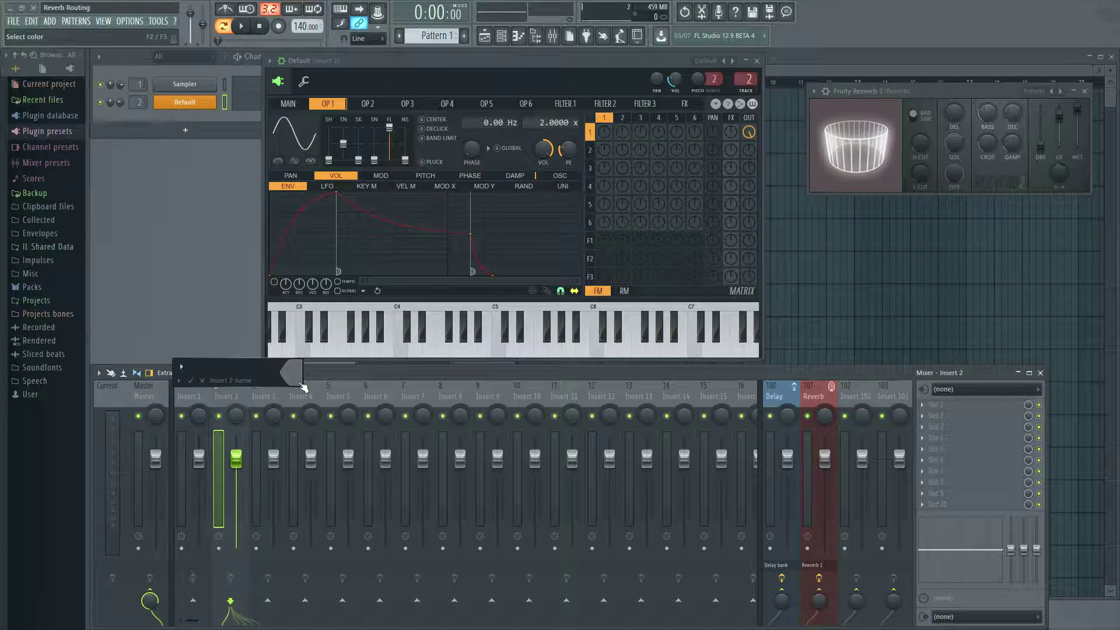
{"action": "type", "text": "Sine"}
{"action": "key", "text": "Return"}
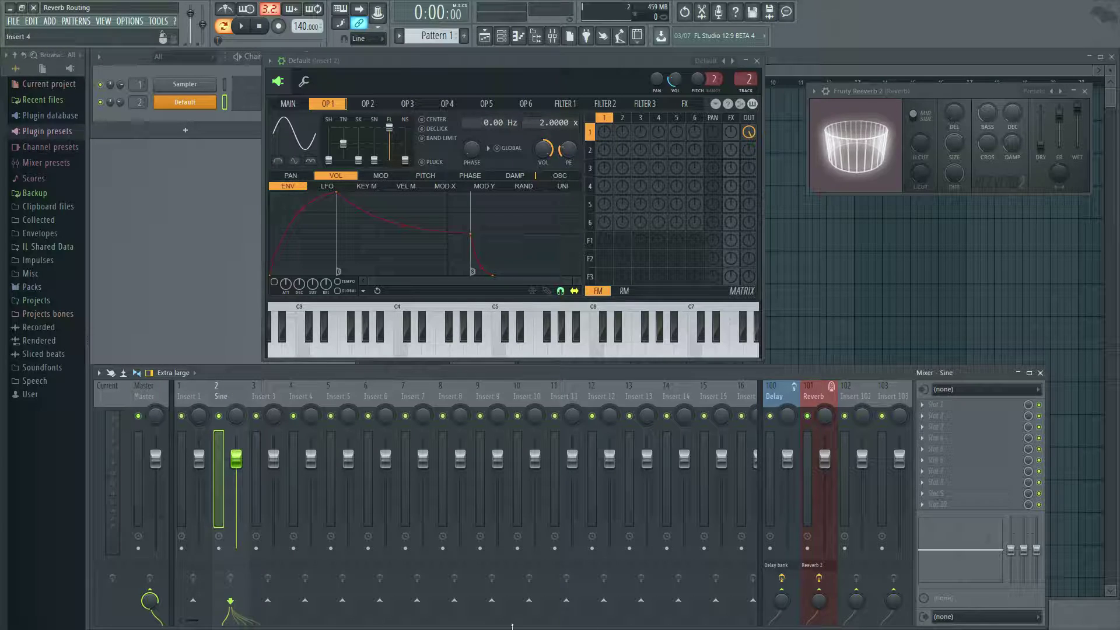
Turn the Sine insert's Reverb send knob up to 72% and move the reverb window aside.
{"action": "left_click_drag", "start_coordinate": [819, 601], "coordinate": [818, 531]}
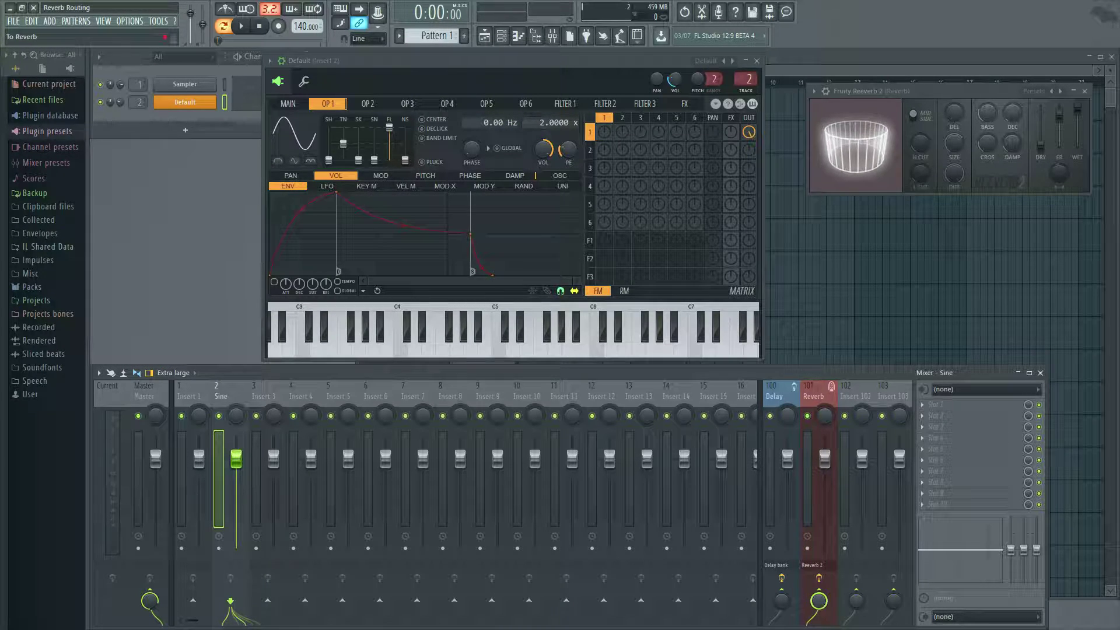
{"action": "left_click_drag", "start_coordinate": [927, 91], "coordinate": [889, 120]}
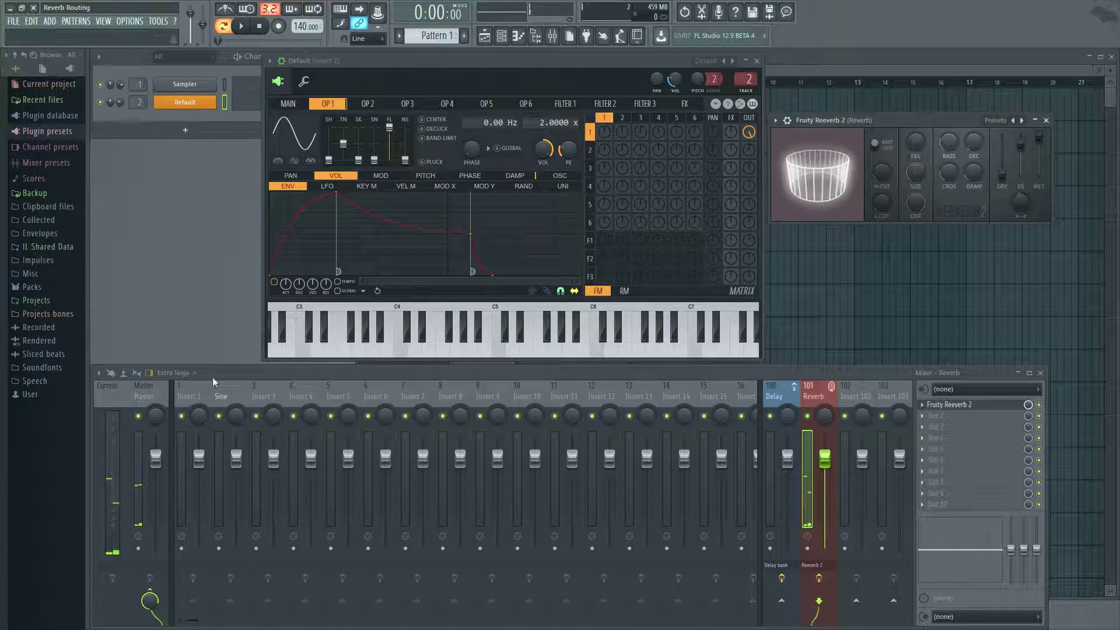
Set the Sine insert's Reverb send to 53%, then select the Reverb send track.
{"action": "left_click", "coordinate": [217, 394]}
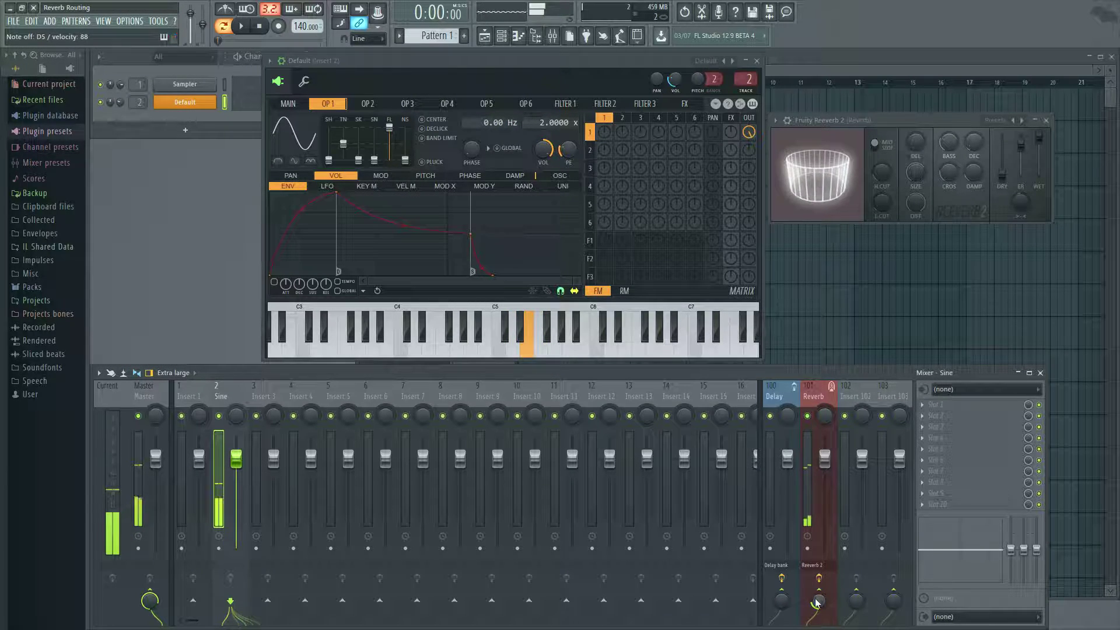
{"action": "left_click_drag", "start_coordinate": [818, 599], "coordinate": [818, 601]}
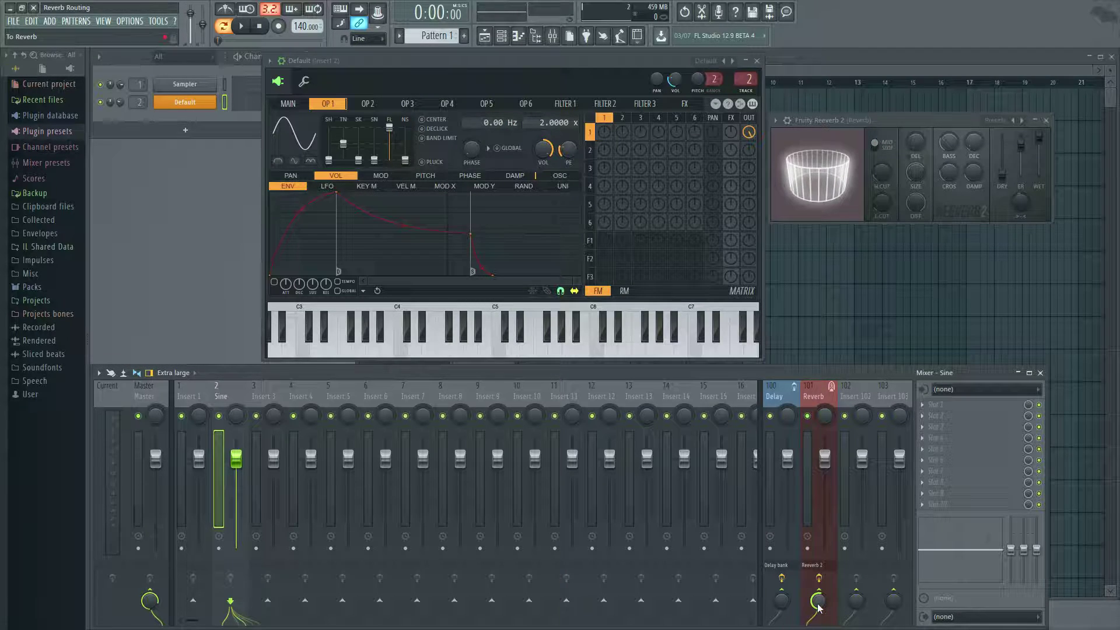
{"action": "left_click", "coordinate": [812, 395]}
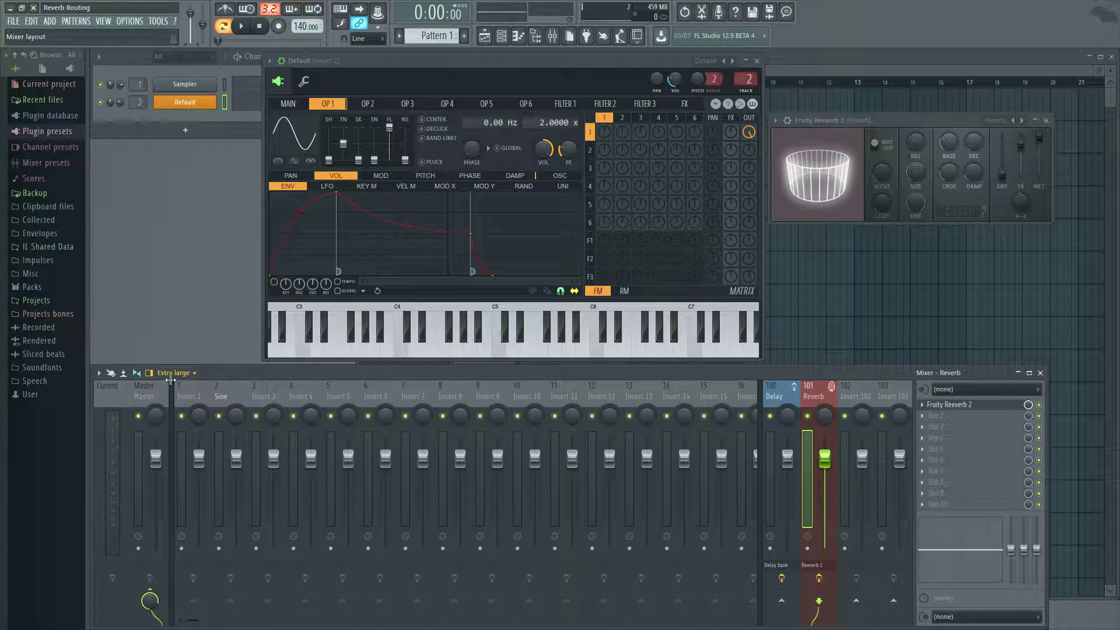
Select mixer Insert 7 and route it to the Reverb send track.
{"action": "left_click", "coordinate": [525, 389]}
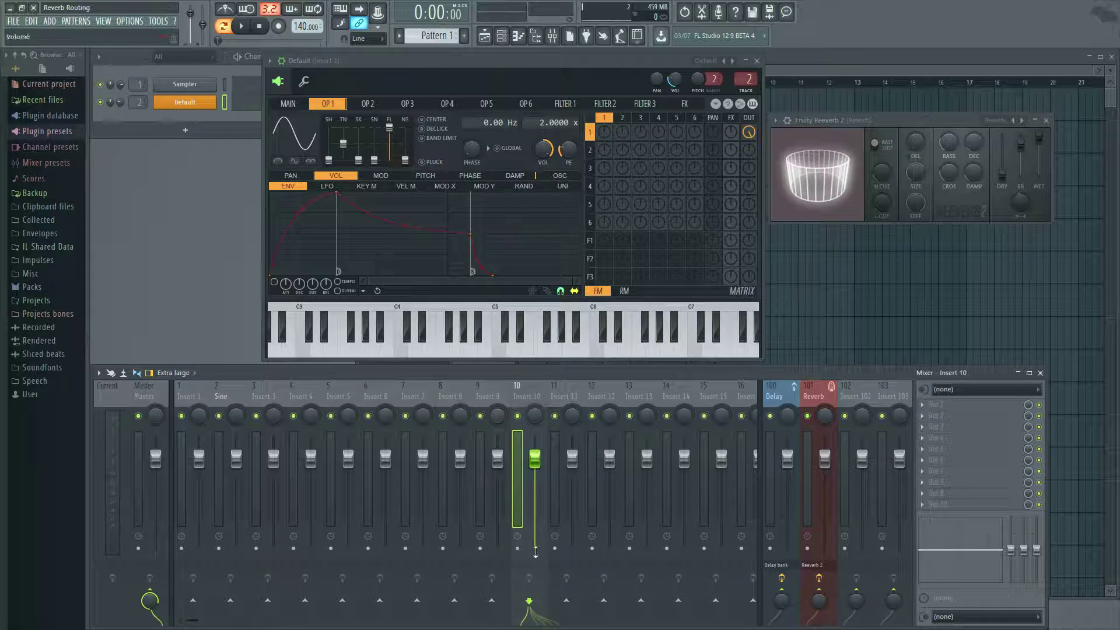
{"action": "left_click", "coordinate": [487, 397]}
{"action": "left_click", "coordinate": [523, 567]}
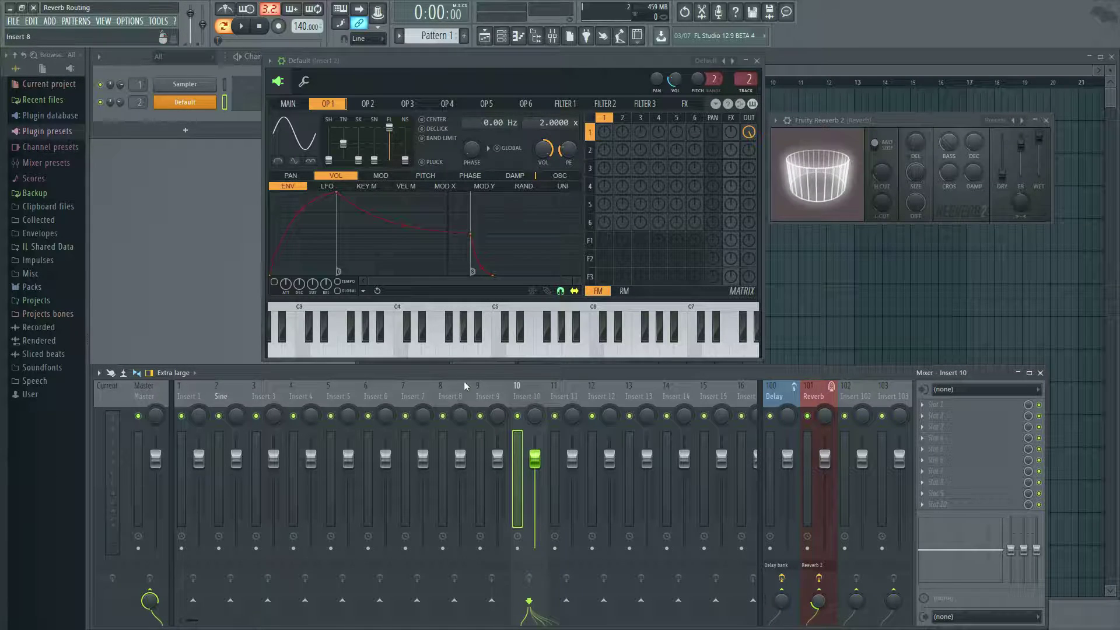
{"action": "left_click", "coordinate": [490, 389]}
{"action": "left_click", "coordinate": [443, 390]}
{"action": "left_click", "coordinate": [406, 389]}
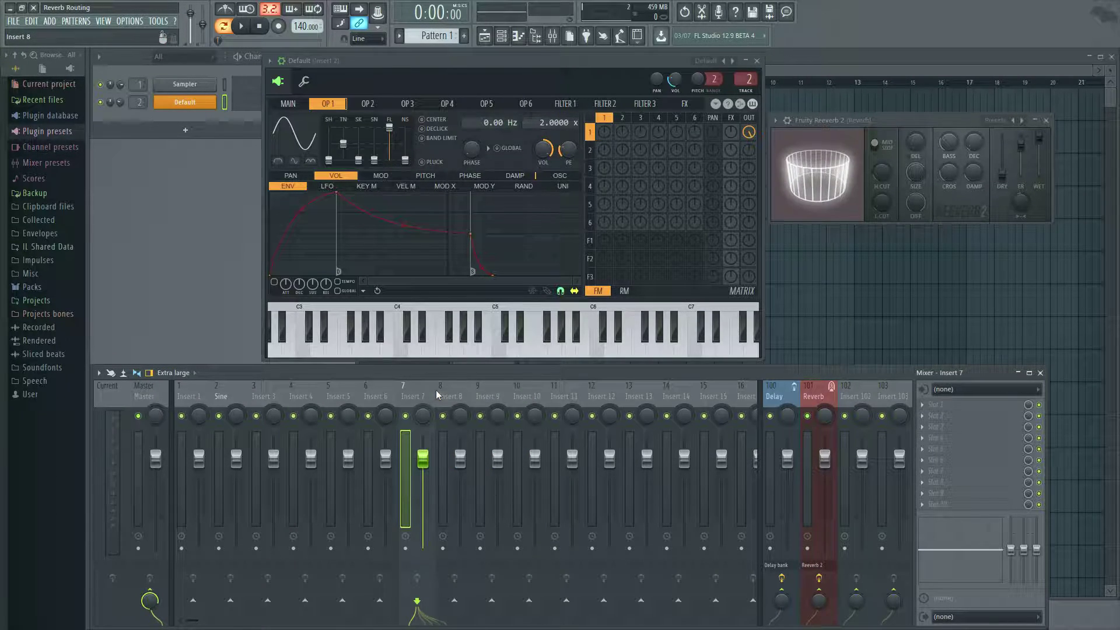
{"action": "left_click", "coordinate": [436, 389]}
{"action": "left_click", "coordinate": [412, 391]}
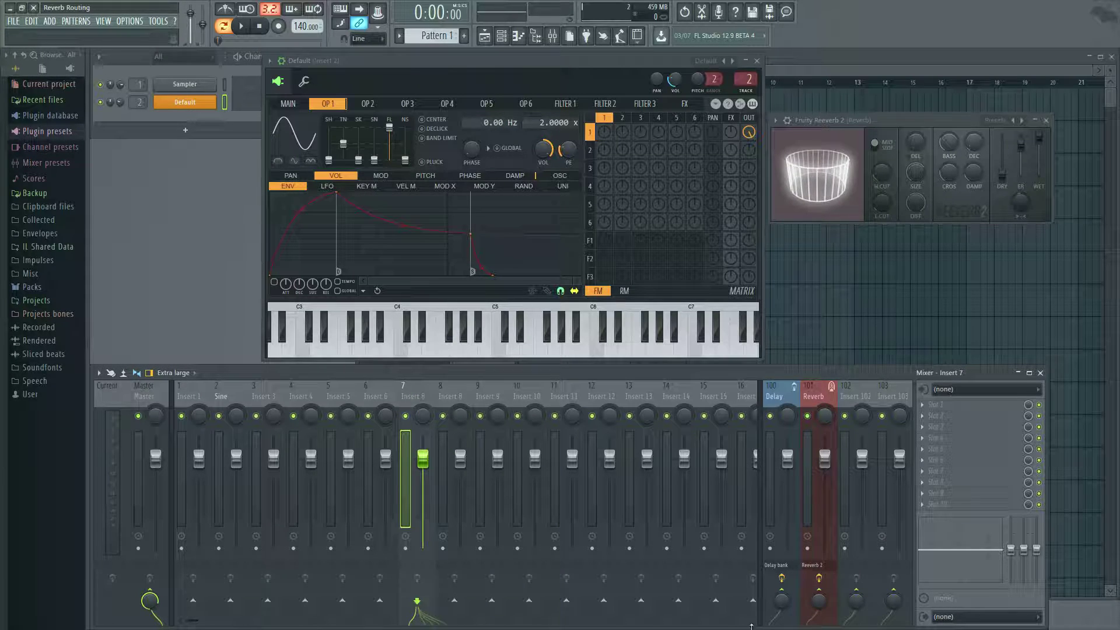
{"action": "left_click", "coordinate": [819, 600]}
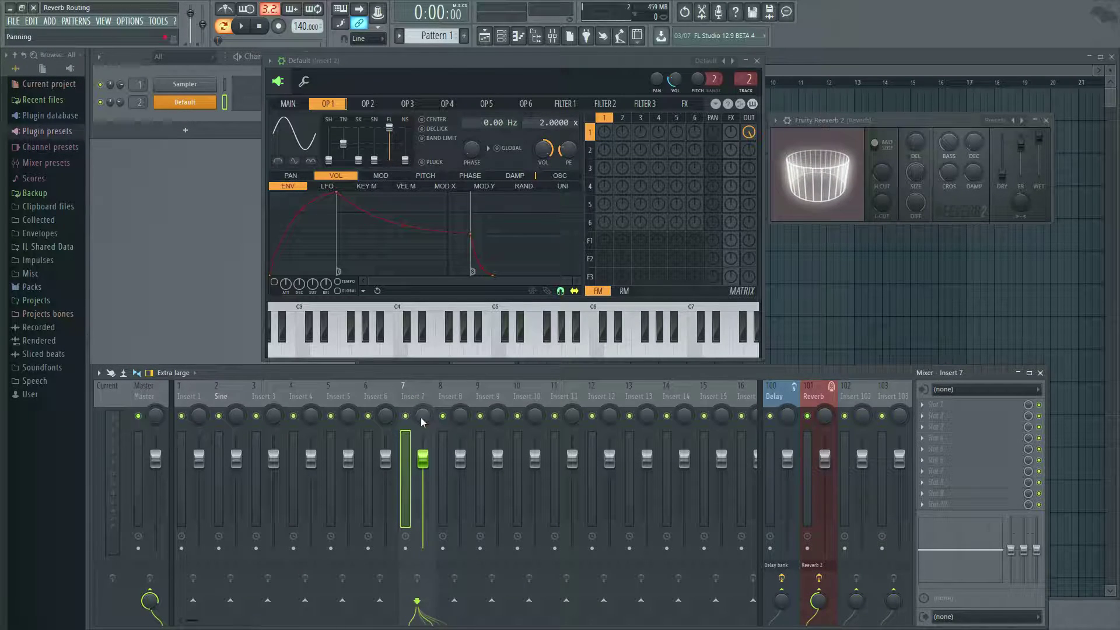
Load Fruity Reeverb 2 into Insert 7's first slot, centre its window, then reselect the Sine insert.
{"action": "left_click", "coordinate": [936, 405]}
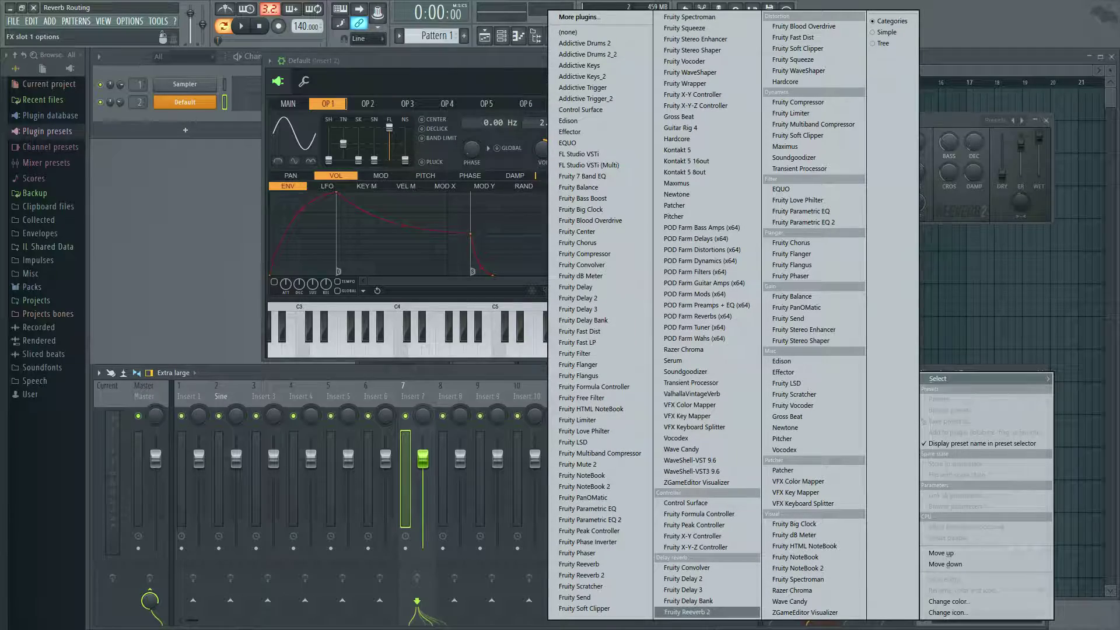
{"action": "left_click", "coordinate": [701, 613]}
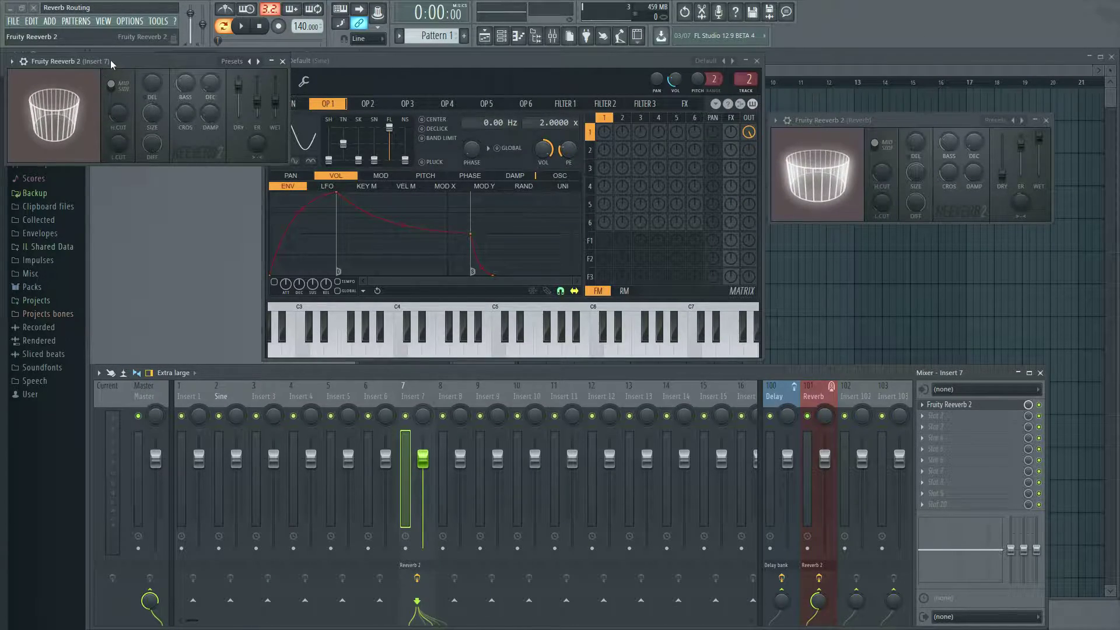
{"action": "left_click_drag", "start_coordinate": [110, 59], "coordinate": [541, 157]}
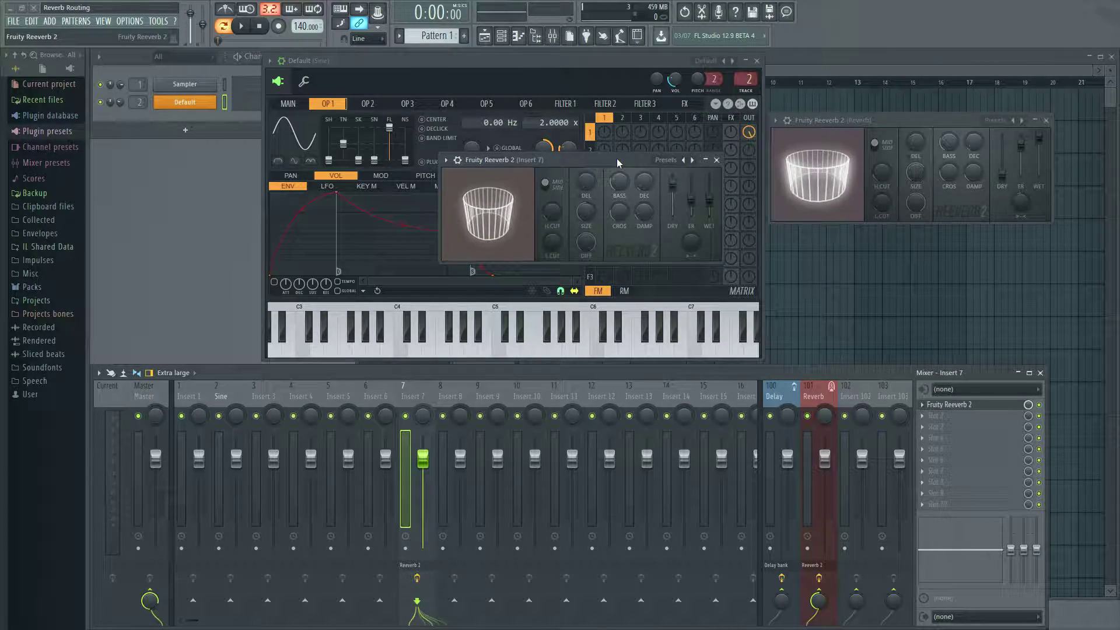
{"action": "left_click", "coordinate": [666, 160]}
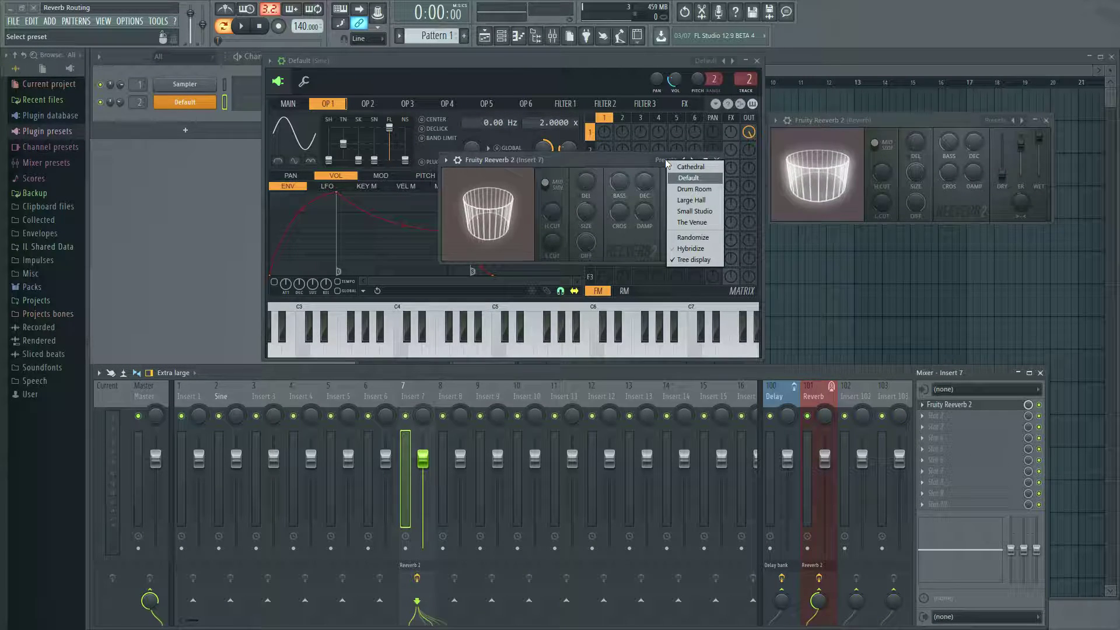
{"action": "left_click", "coordinate": [385, 370]}
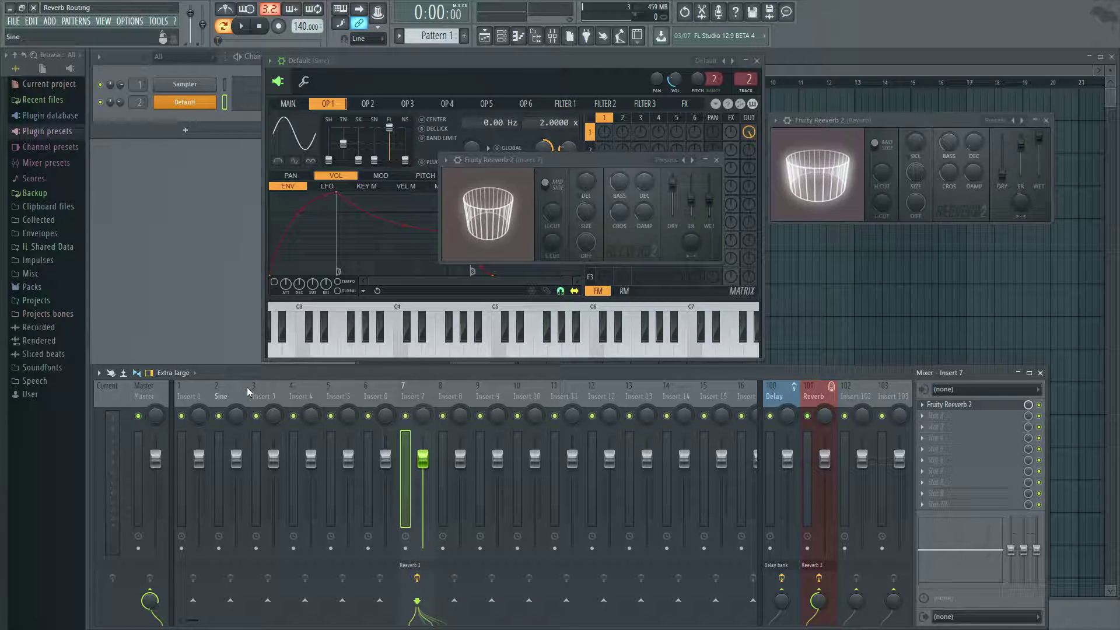
{"action": "left_click", "coordinate": [229, 394]}
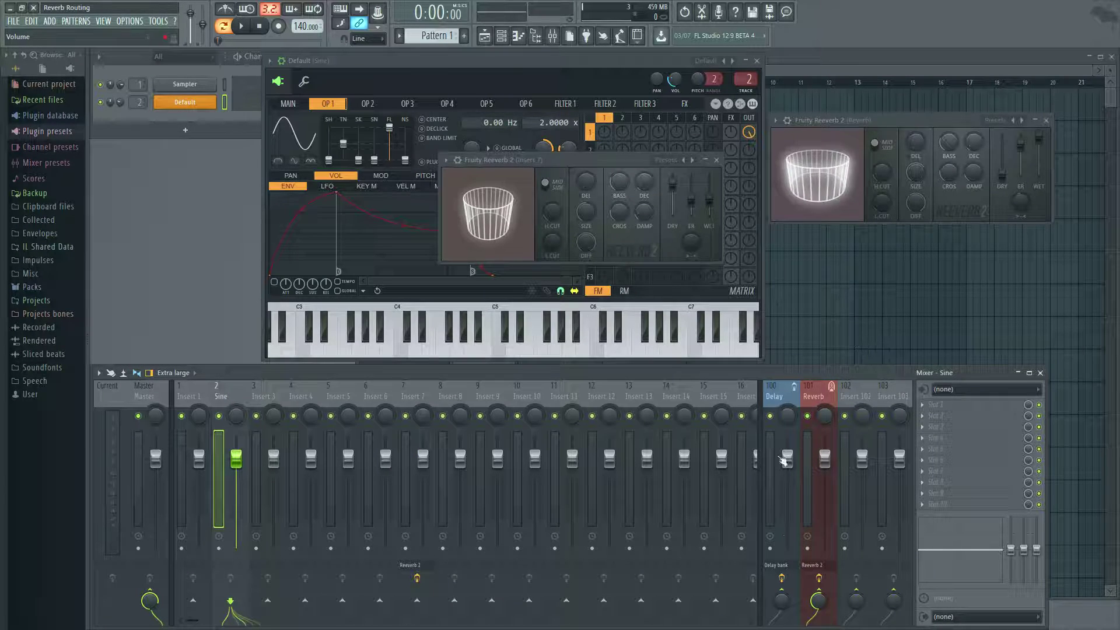